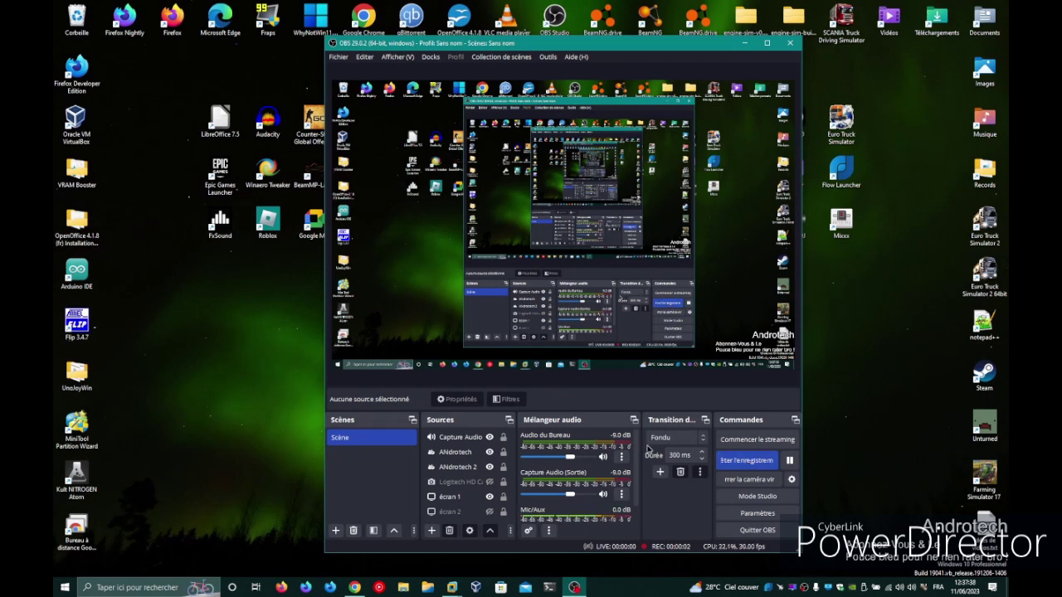
Step: Read through the Debian 12 « Bookworm » release announcement in Chrome, covering desktop environments, updated packages and supported architectures, and close the browser
{"action": "left_click", "coordinate": [647, 354]}
{"action": "left_click", "coordinate": [745, 43]}
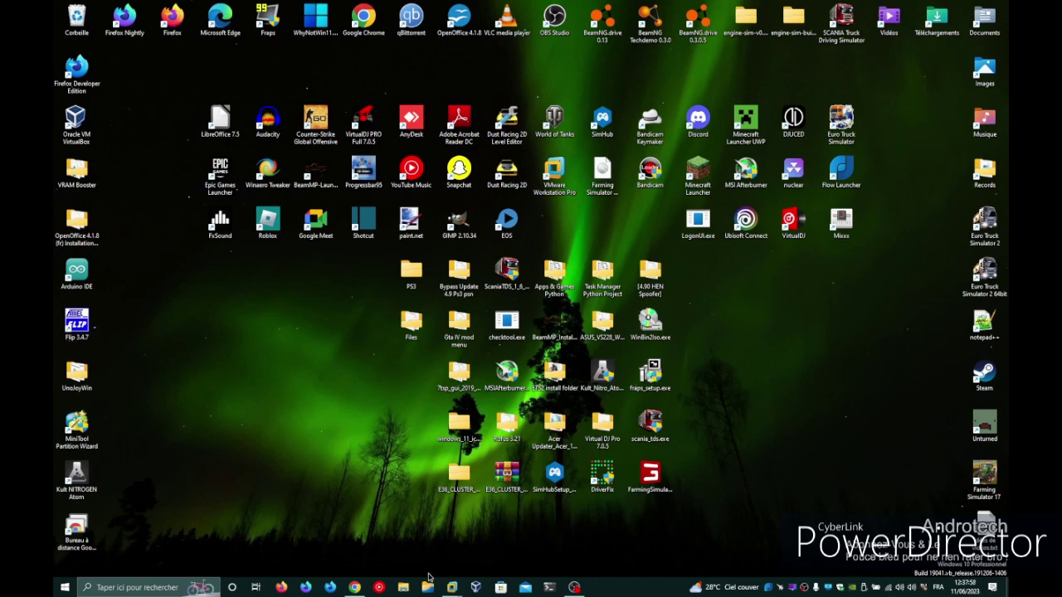
{"action": "left_click", "coordinate": [354, 587]}
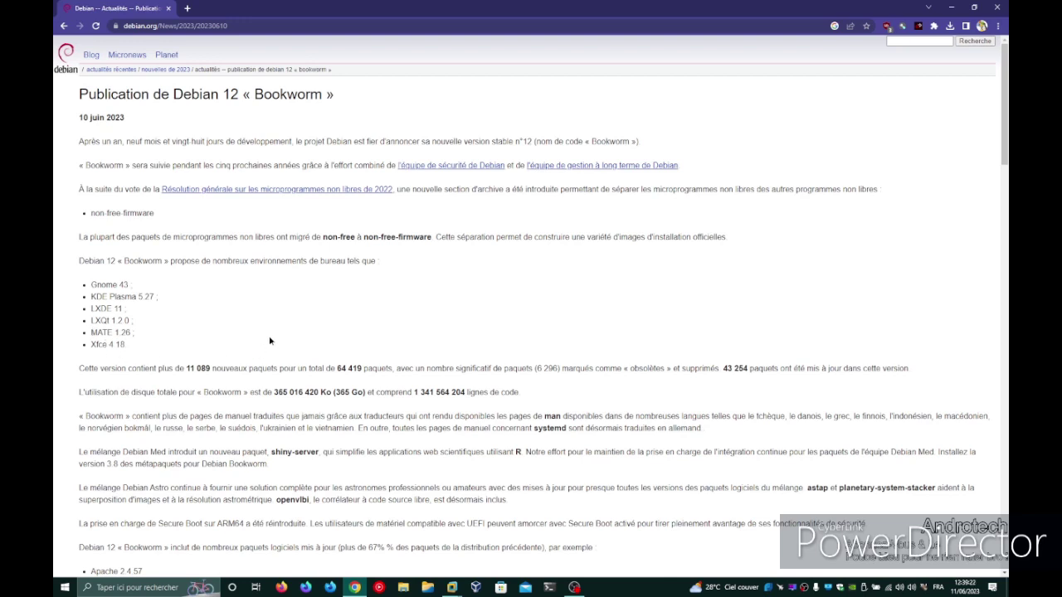
{"action": "scroll", "coordinate": [177, 340], "scroll_direction": "down", "scroll_amount": 1}
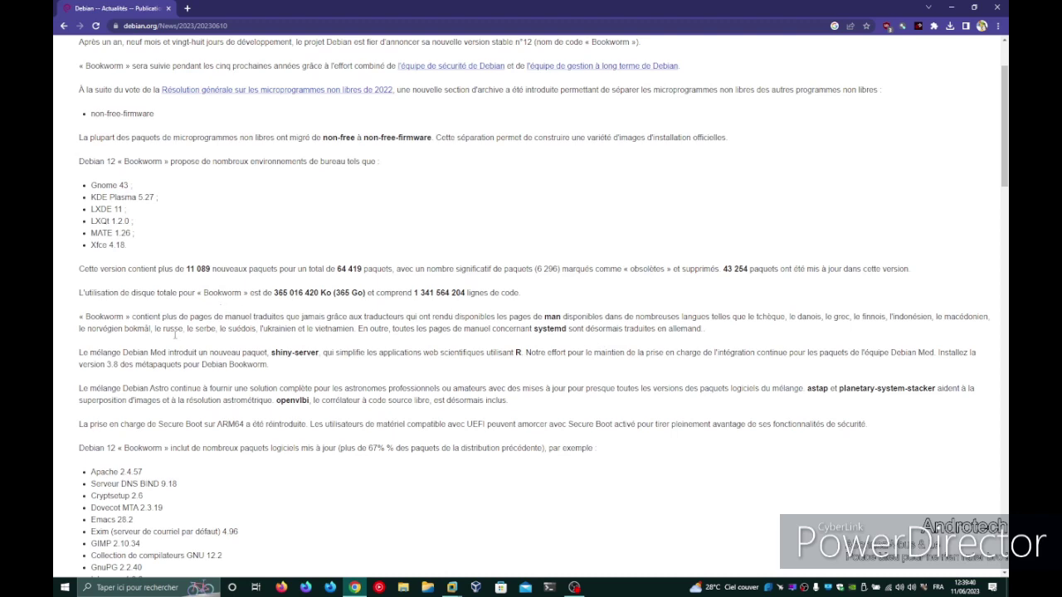
{"action": "scroll", "coordinate": [260, 348], "scroll_direction": "down", "scroll_amount": 3}
{"action": "scroll", "coordinate": [259, 347], "scroll_direction": "down", "scroll_amount": 1}
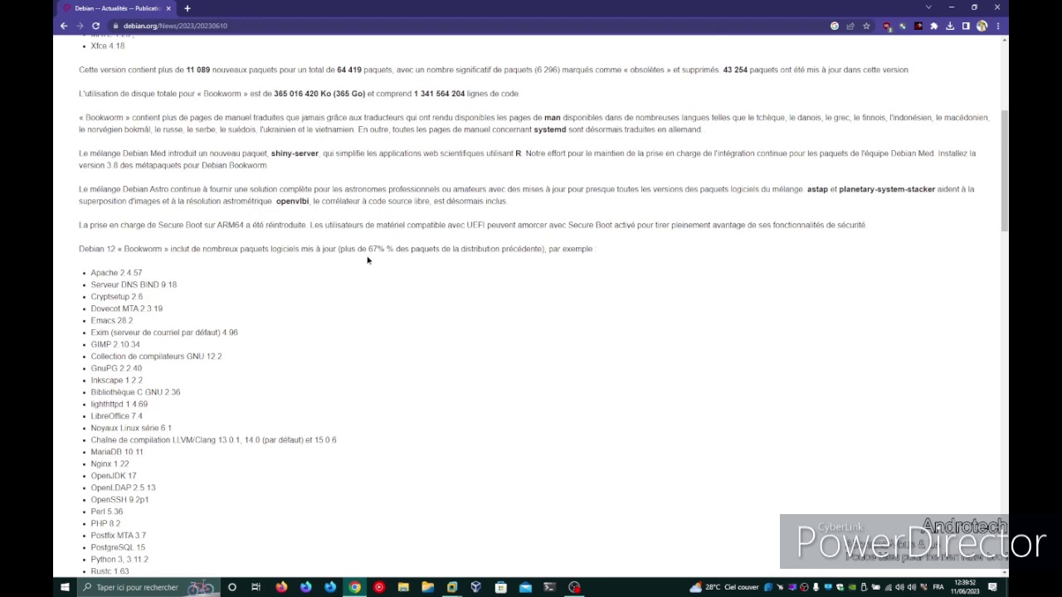
{"action": "scroll", "coordinate": [162, 278], "scroll_direction": "down", "scroll_amount": 3}
{"action": "scroll", "coordinate": [149, 248], "scroll_direction": "up", "scroll_amount": 2}
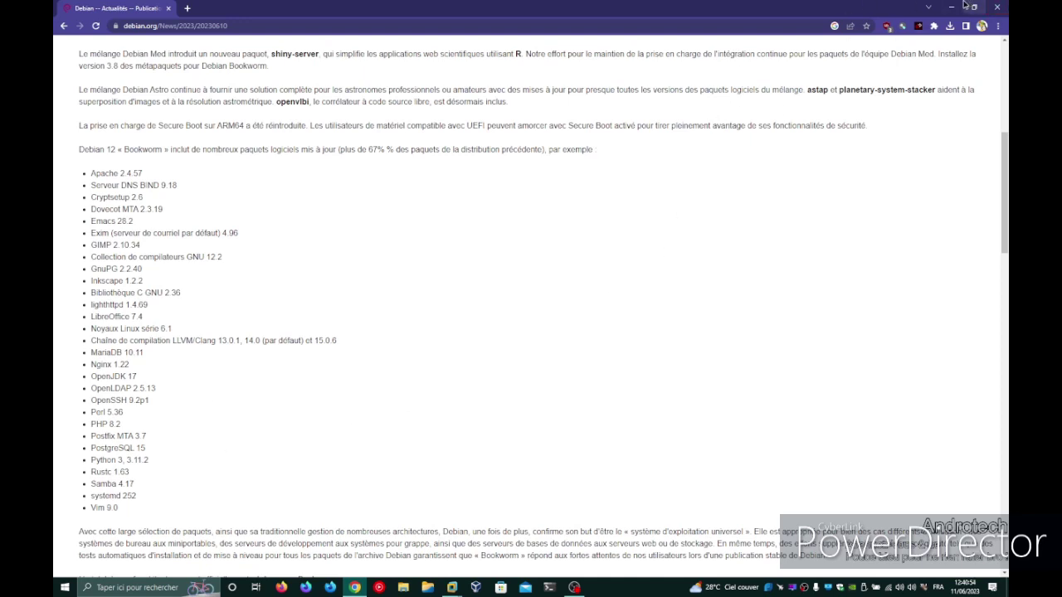
{"action": "scroll", "coordinate": [802, 174], "scroll_direction": "down", "scroll_amount": 2}
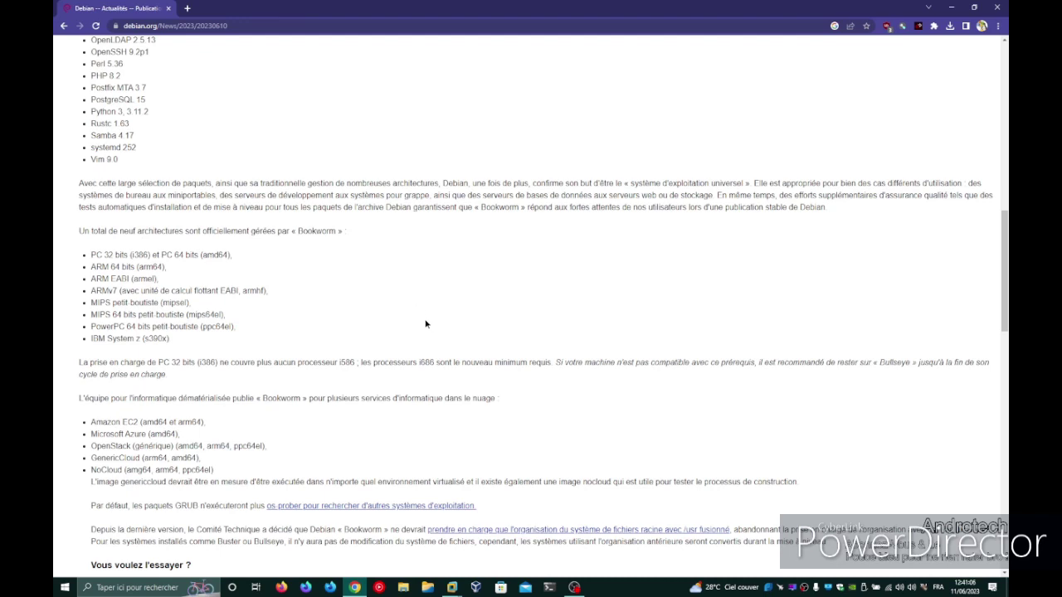
{"action": "left_click", "coordinate": [996, 8]}
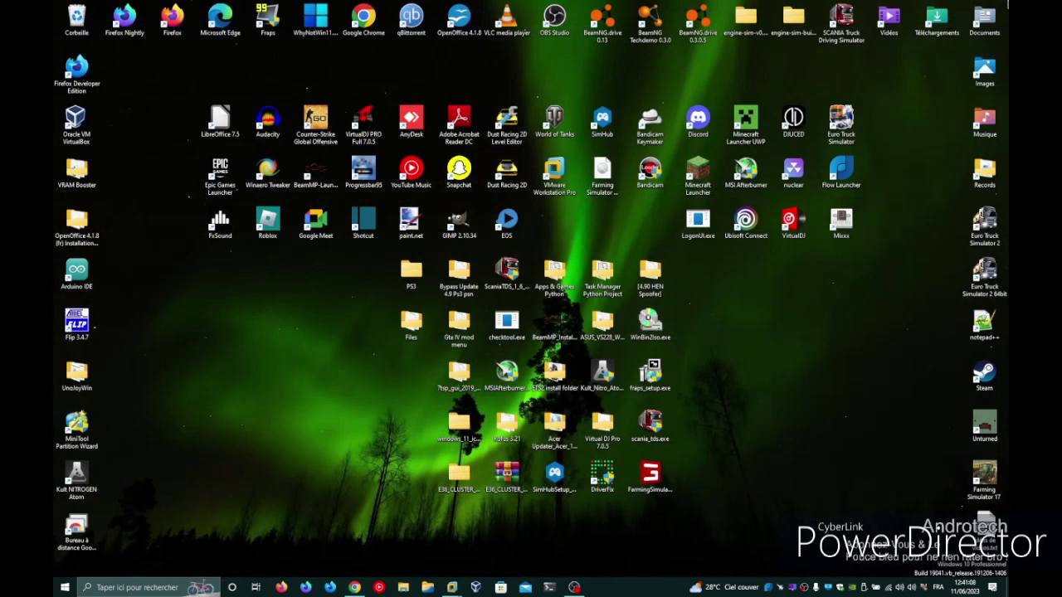
Step: Switch to VMware Workstation and hide the library sidebar beside the Debian 12 virtual machine
{"action": "left_click", "coordinate": [461, 587]}
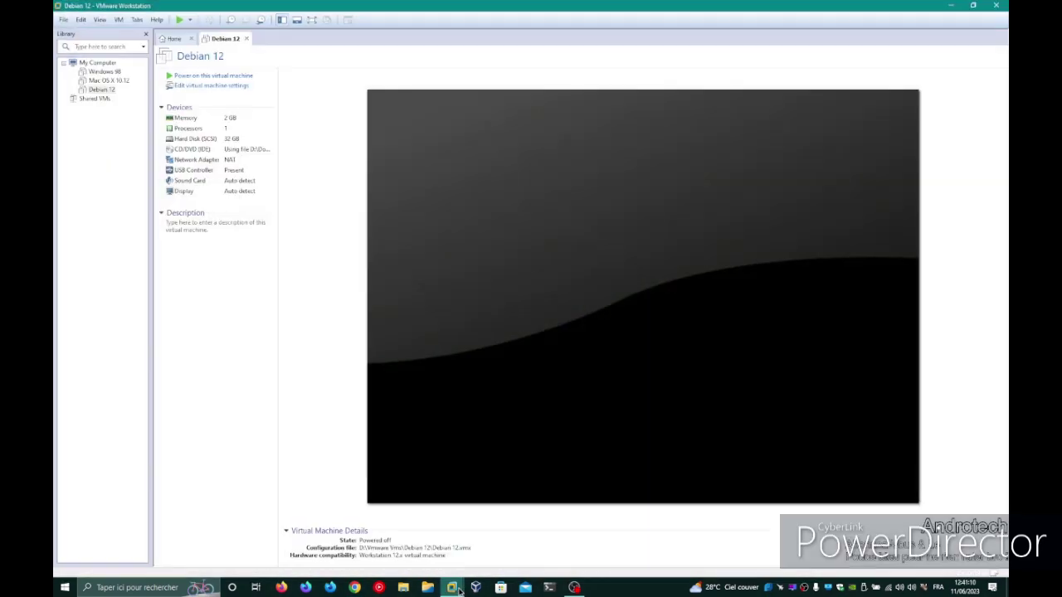
{"action": "left_click", "coordinate": [146, 35]}
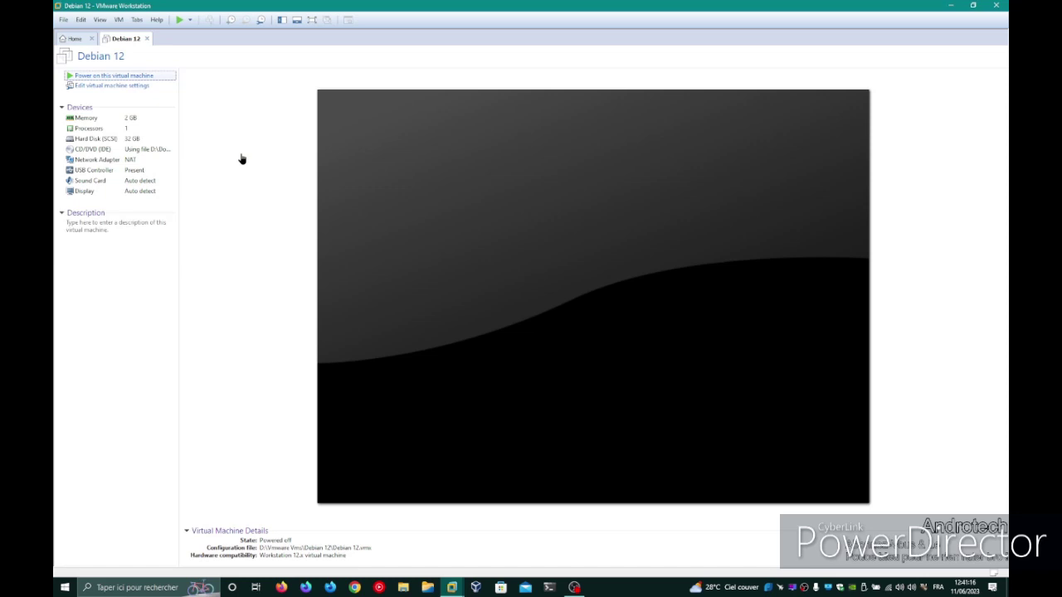
{"action": "key", "text": "ctrl+b"}
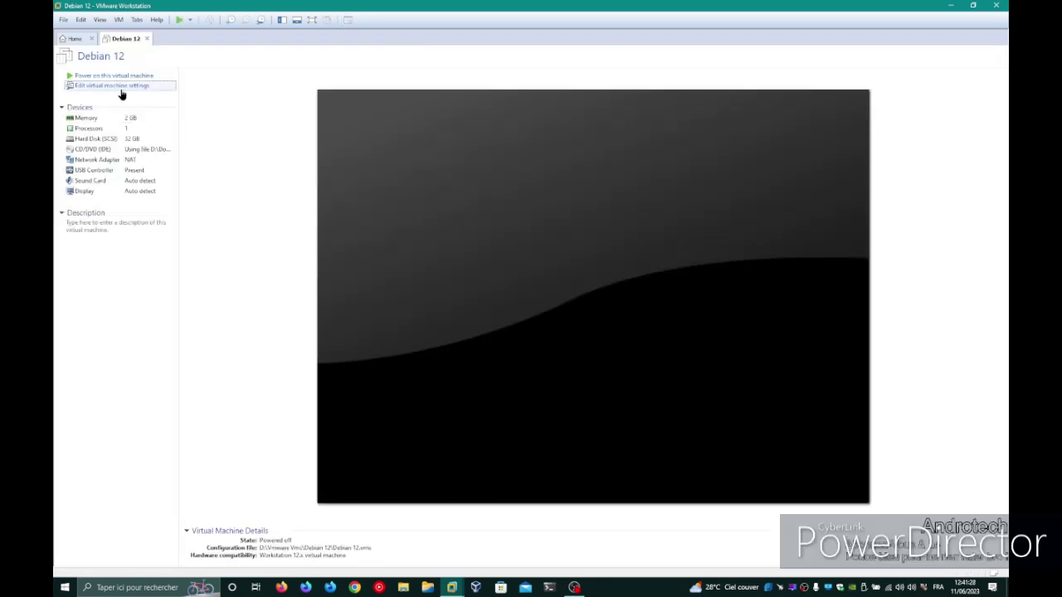
Step: Review the option categories in the Debian 12 virtual machine settings, from General through Autologin
{"action": "left_click", "coordinate": [415, 157]}
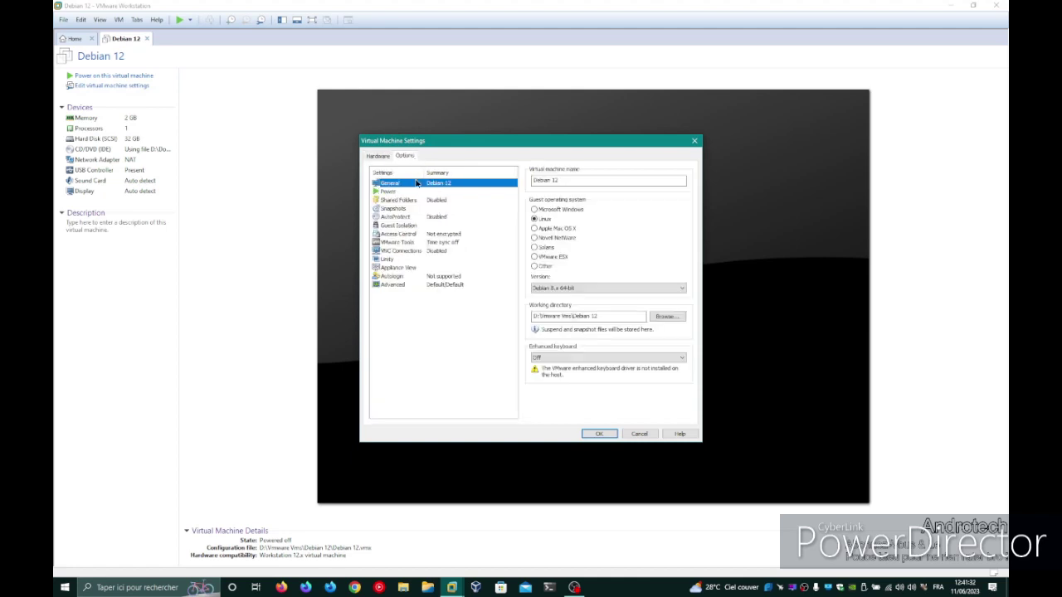
{"action": "left_click", "coordinate": [440, 285]}
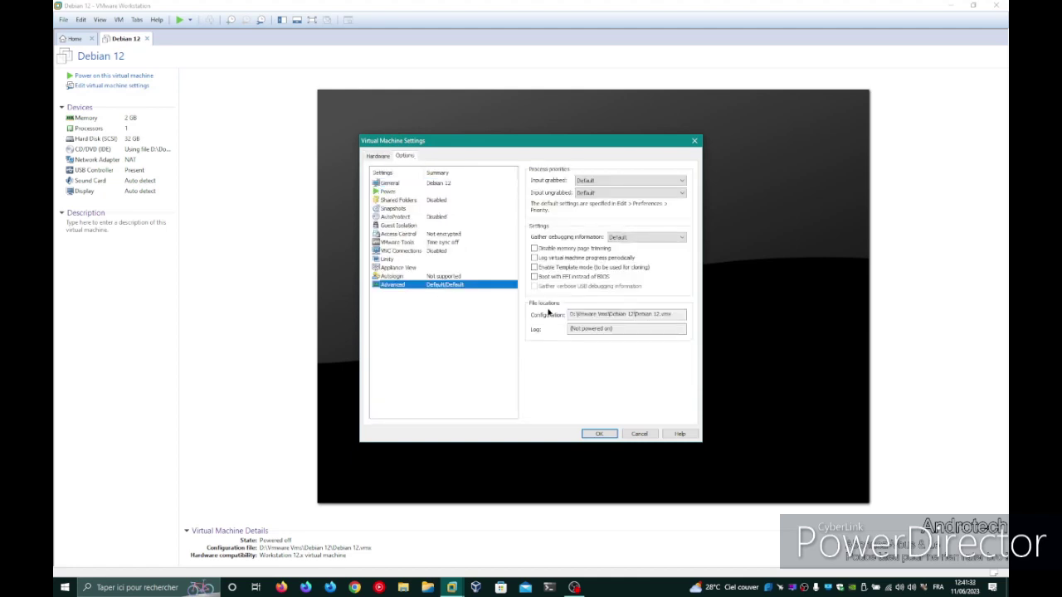
{"action": "left_click", "coordinate": [431, 184]}
{"action": "left_click", "coordinate": [429, 192]}
{"action": "left_click", "coordinate": [429, 184]}
{"action": "left_click", "coordinate": [429, 192]}
{"action": "left_click", "coordinate": [430, 200]}
{"action": "left_click", "coordinate": [430, 209]}
{"action": "left_click", "coordinate": [430, 216]}
{"action": "left_click", "coordinate": [427, 226]}
{"action": "left_click", "coordinate": [425, 243]}
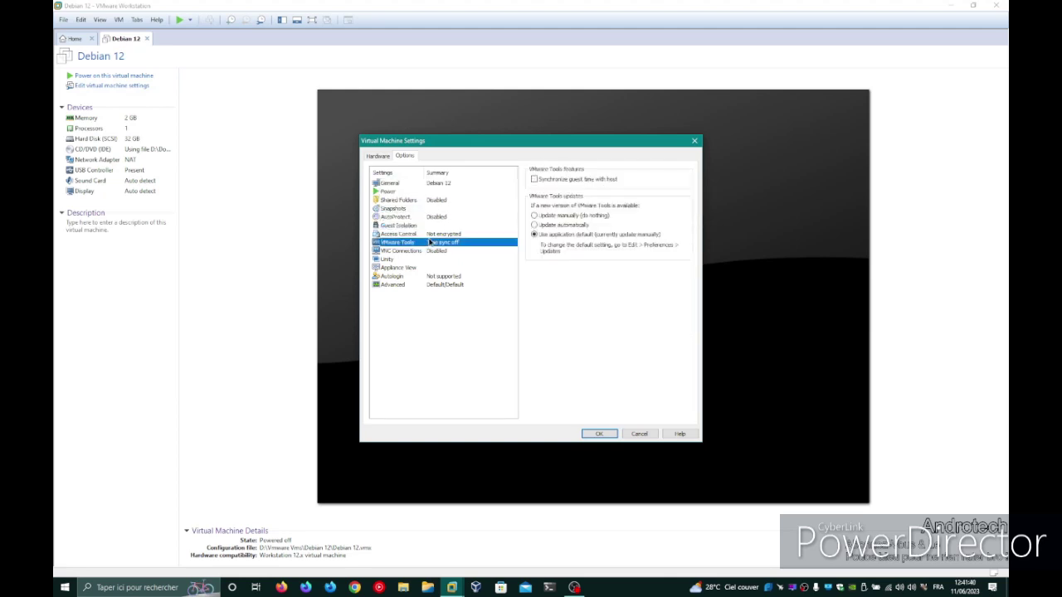
{"action": "left_click", "coordinate": [430, 251]}
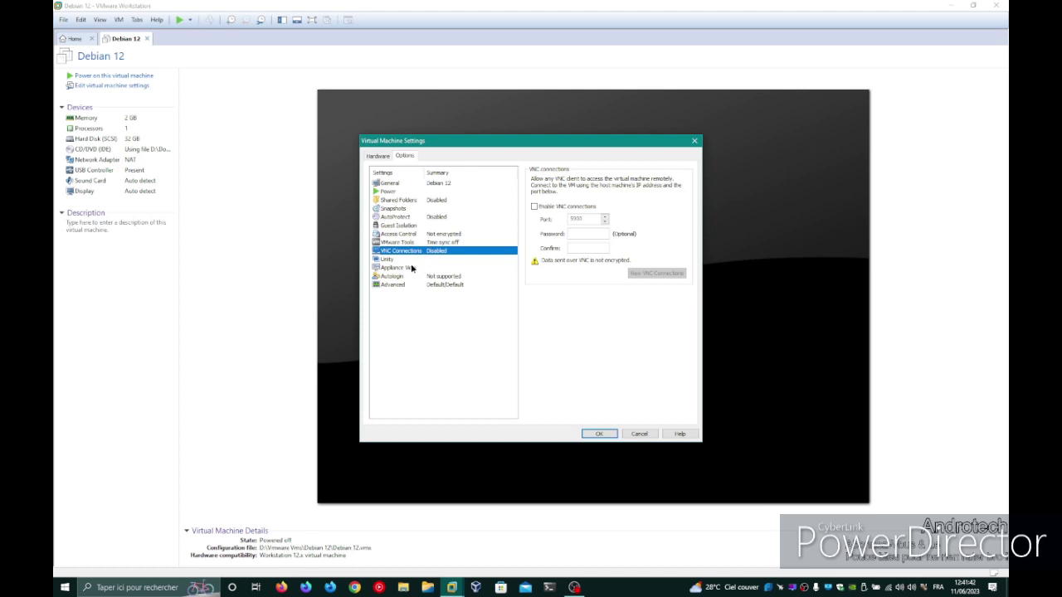
{"action": "left_click", "coordinate": [412, 259]}
{"action": "left_click", "coordinate": [415, 267]}
{"action": "left_click", "coordinate": [417, 277]}
Step: Enable booting with EFI instead of BIOS in the virtual machine's advanced options and save the settings
{"action": "left_click", "coordinate": [420, 284]}
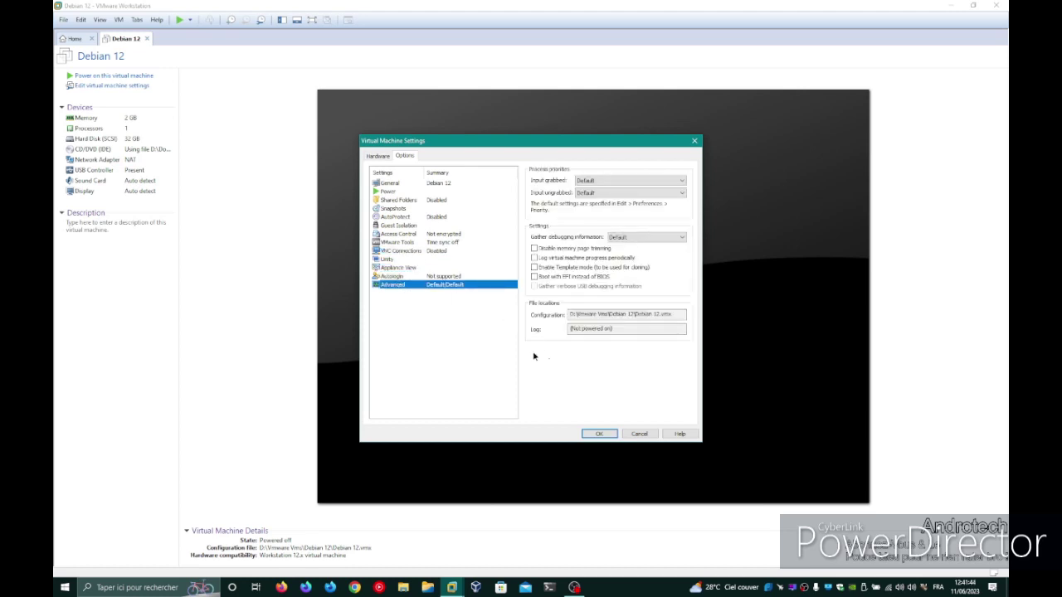
{"action": "left_click", "coordinate": [554, 279]}
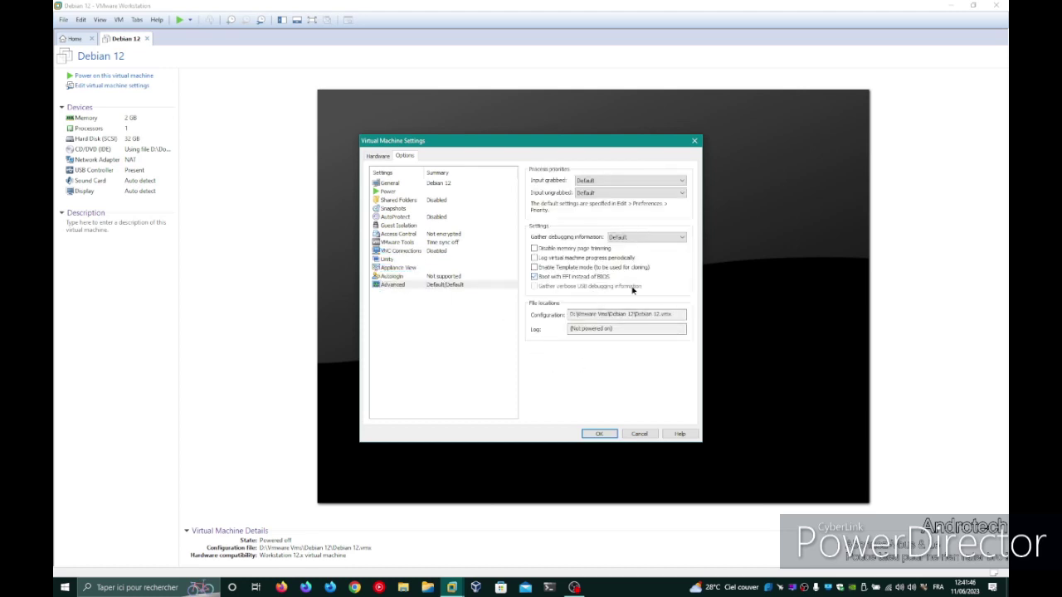
{"action": "left_click", "coordinate": [599, 433]}
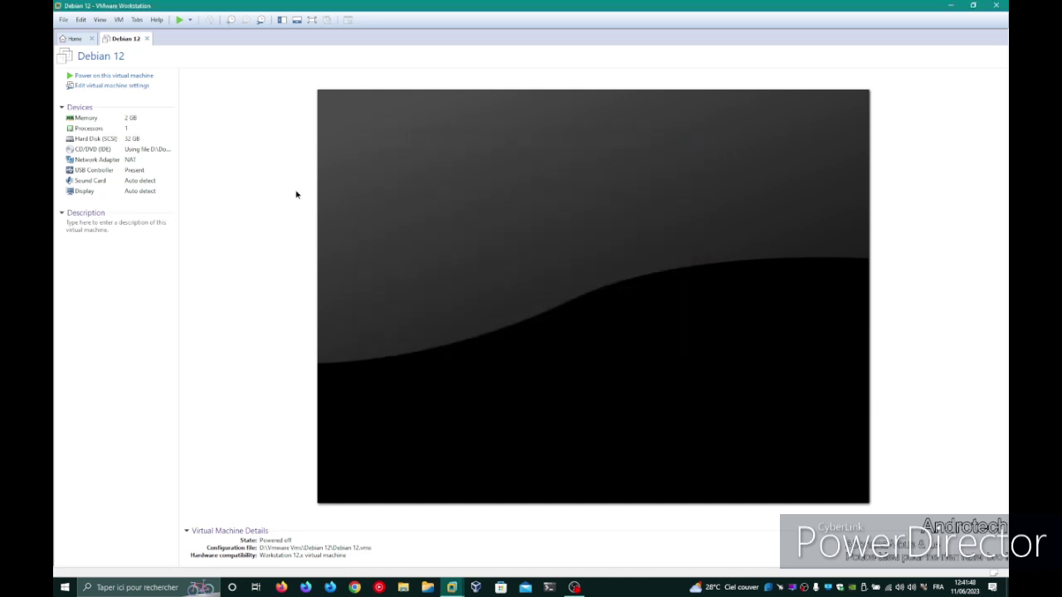
Step: Power on the Debian 12 virtual machine and start the non-graphical Install option from the UEFI installer menu
{"action": "left_click", "coordinate": [131, 76]}
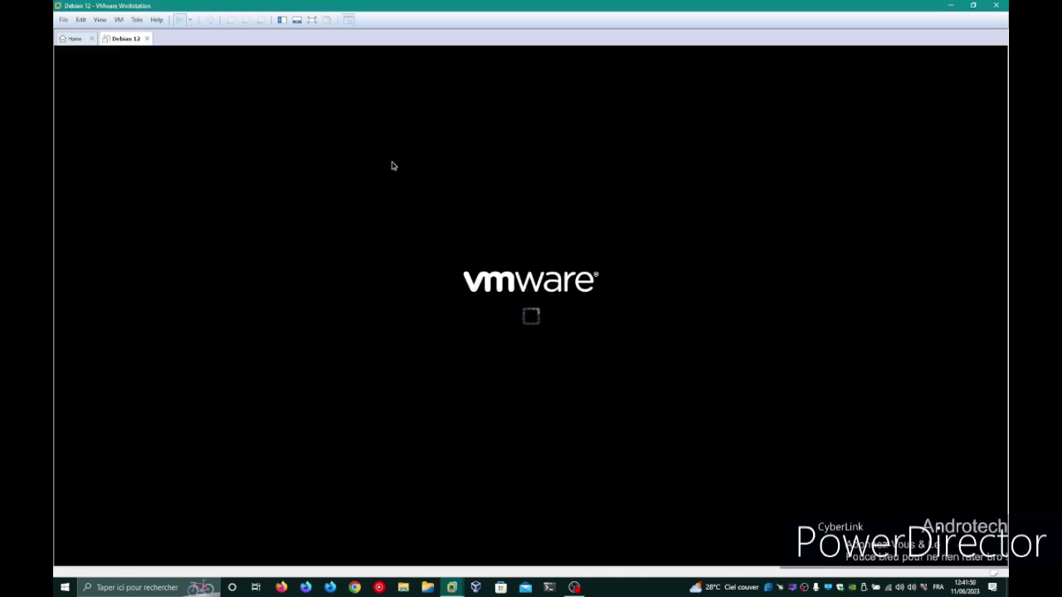
{"action": "left_click", "coordinate": [470, 370]}
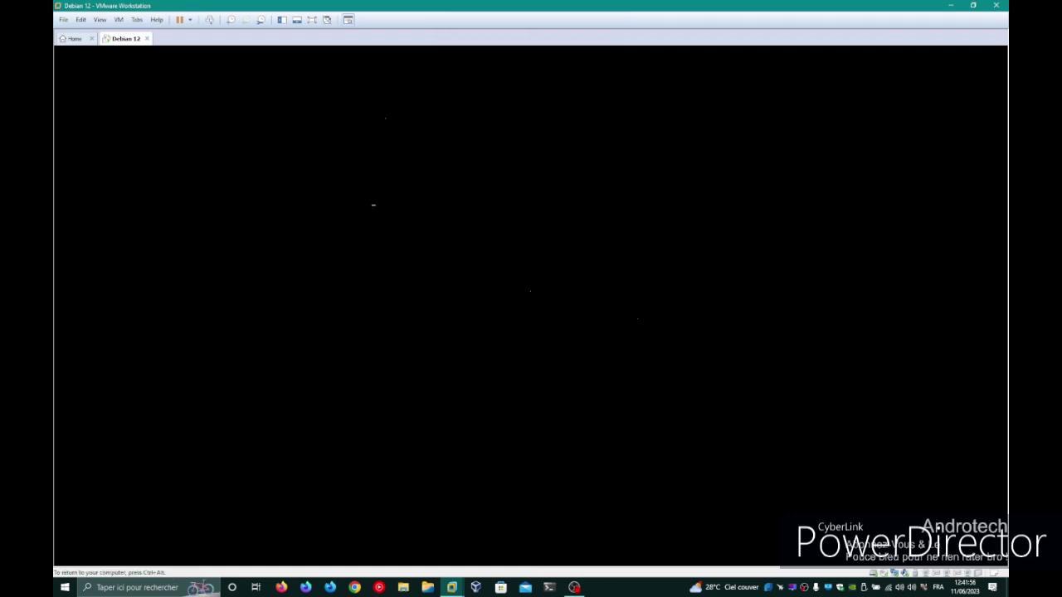
{"action": "key", "text": "Down"}
{"action": "key", "text": "Up"}
{"action": "key", "text": "Down"}
{"action": "key", "text": "Up"}
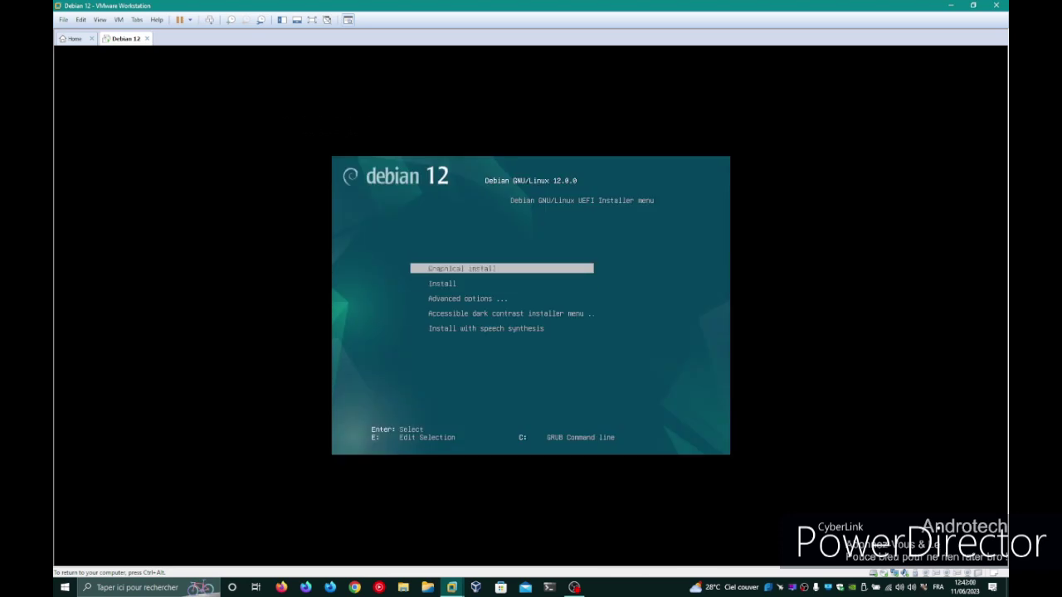
{"action": "key", "text": "Down"}
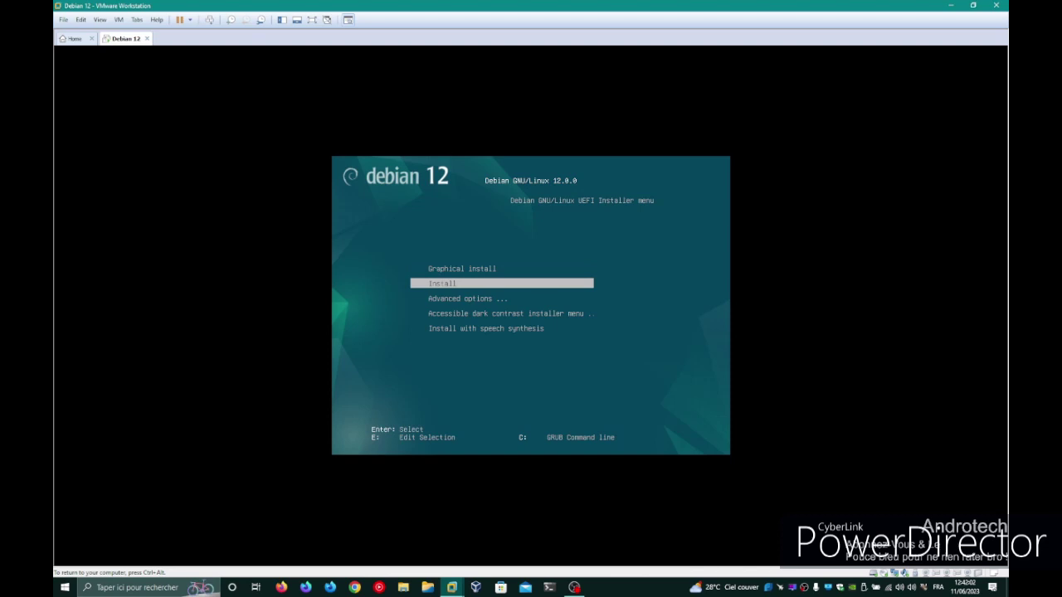
{"action": "key", "text": "Return"}
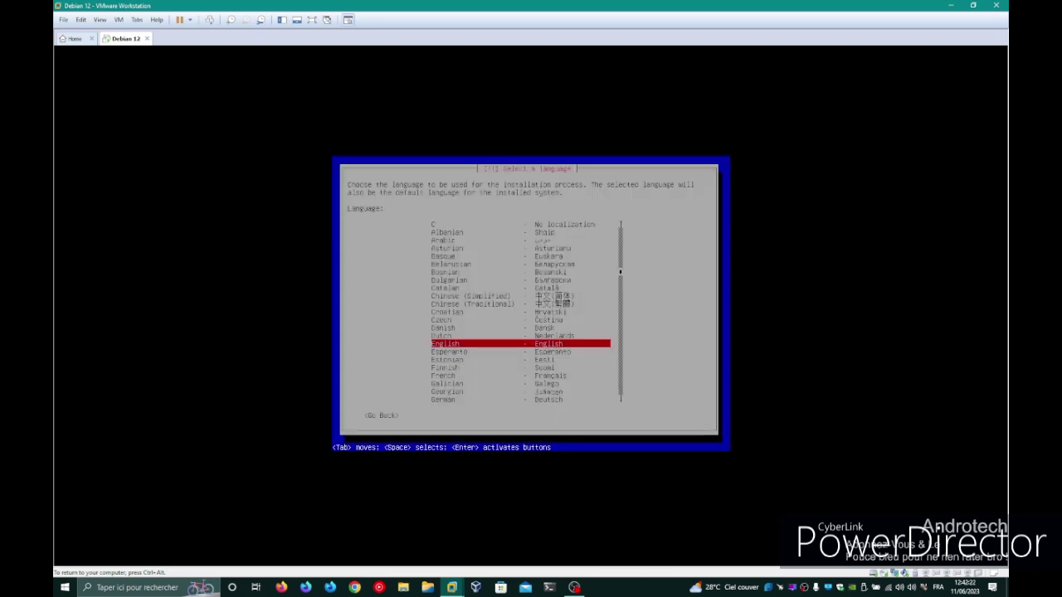
Step: Set the installer language to French, accepting the proposed location and the Français keyboard layout
{"action": "key", "text": "Down"}
{"action": "key", "text": "Down"}
{"action": "key", "text": "Down"}
{"action": "key", "text": "Down"}
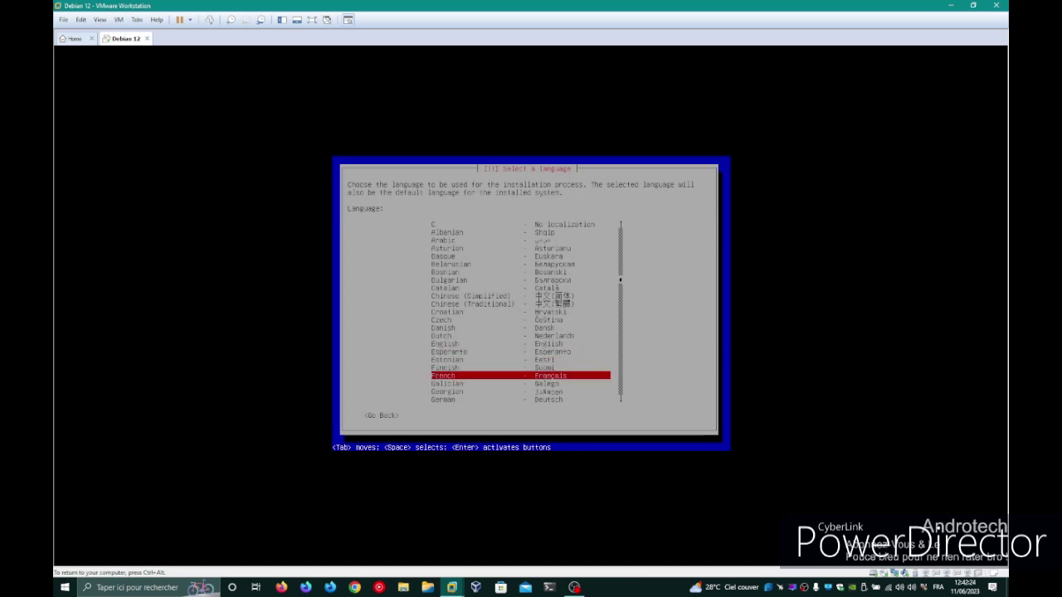
{"action": "key", "text": "Return"}
{"action": "key", "text": "Return"}
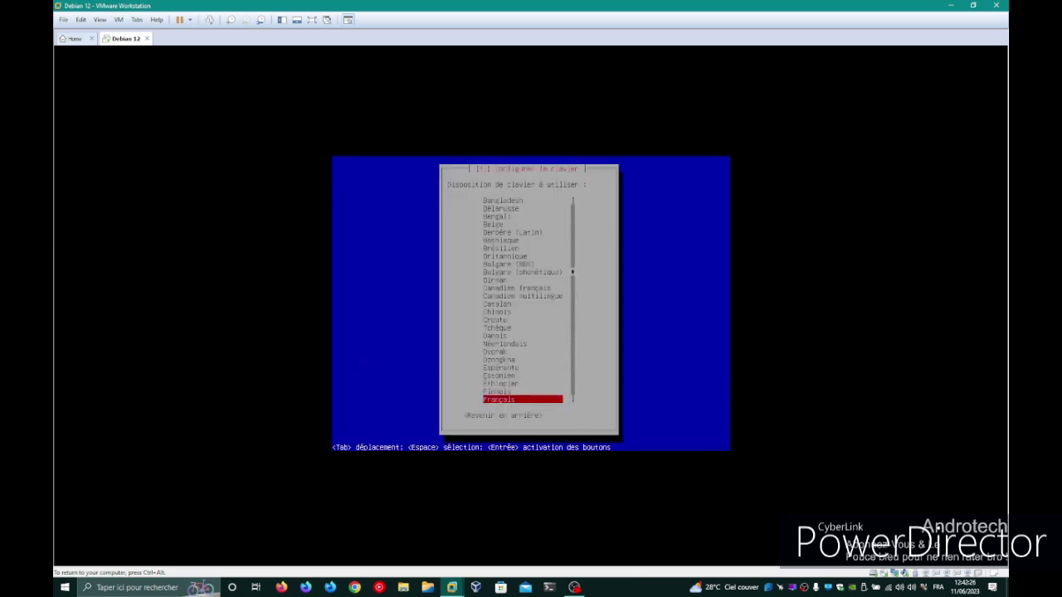
{"action": "key", "text": "Return"}
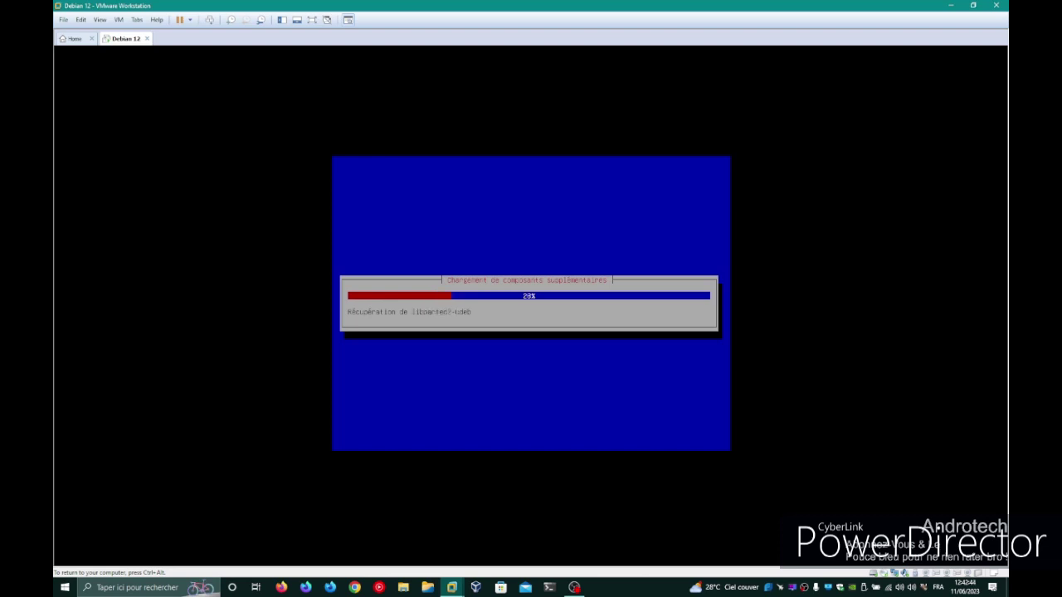
{"action": "key", "text": "ctrl+alt"}
{"action": "left_click", "coordinate": [121, 20]}
{"action": "left_click", "coordinate": [125, 22]}
{"action": "left_click", "coordinate": [124, 21]}
{"action": "mouse_move", "coordinate": [100, 19]}
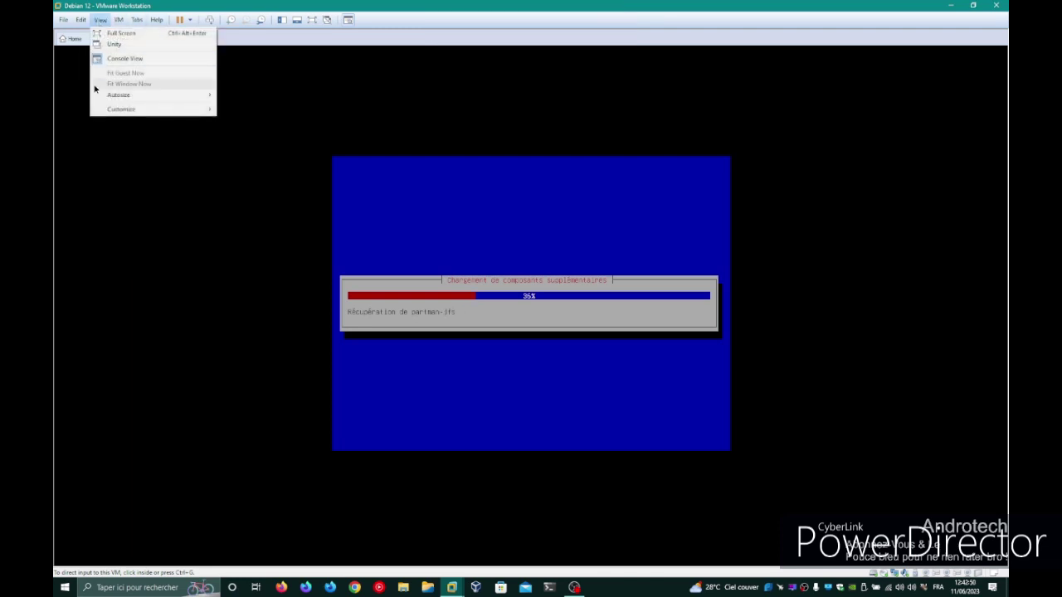
{"action": "mouse_move", "coordinate": [192, 99]}
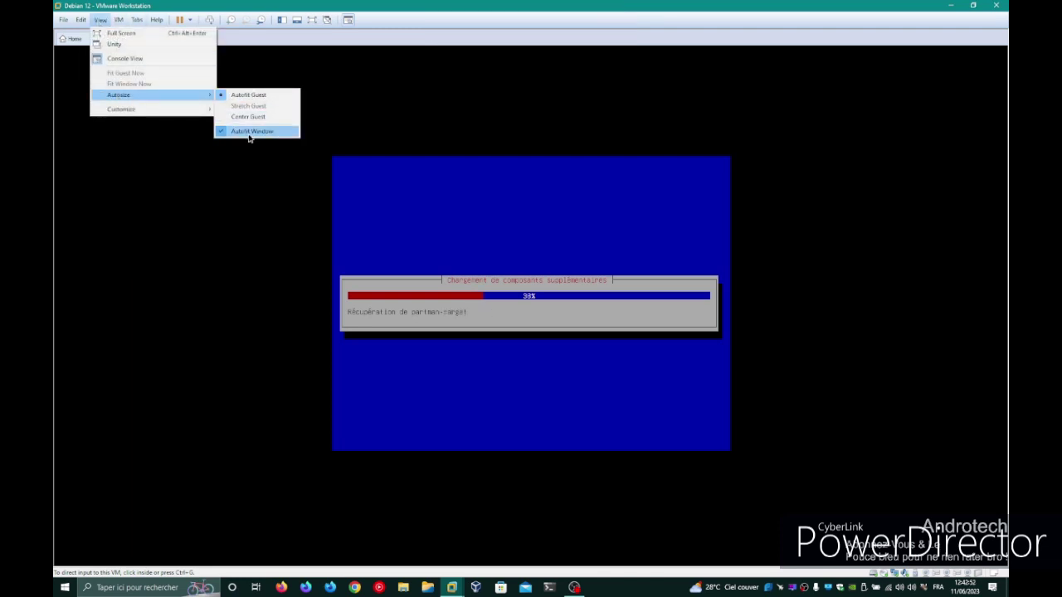
{"action": "mouse_move", "coordinate": [161, 112]}
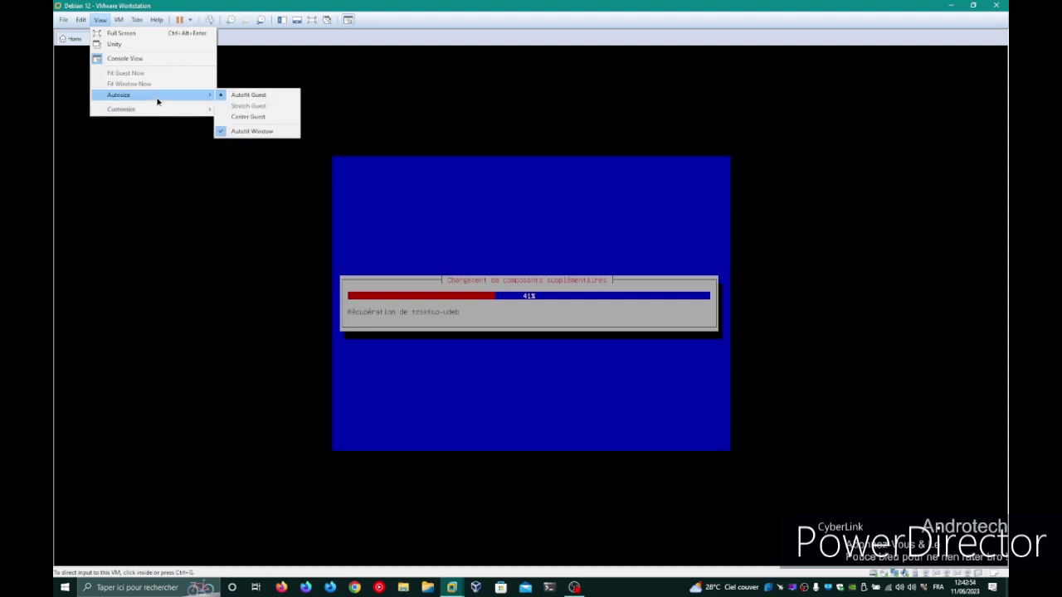
{"action": "left_click", "coordinate": [384, 158]}
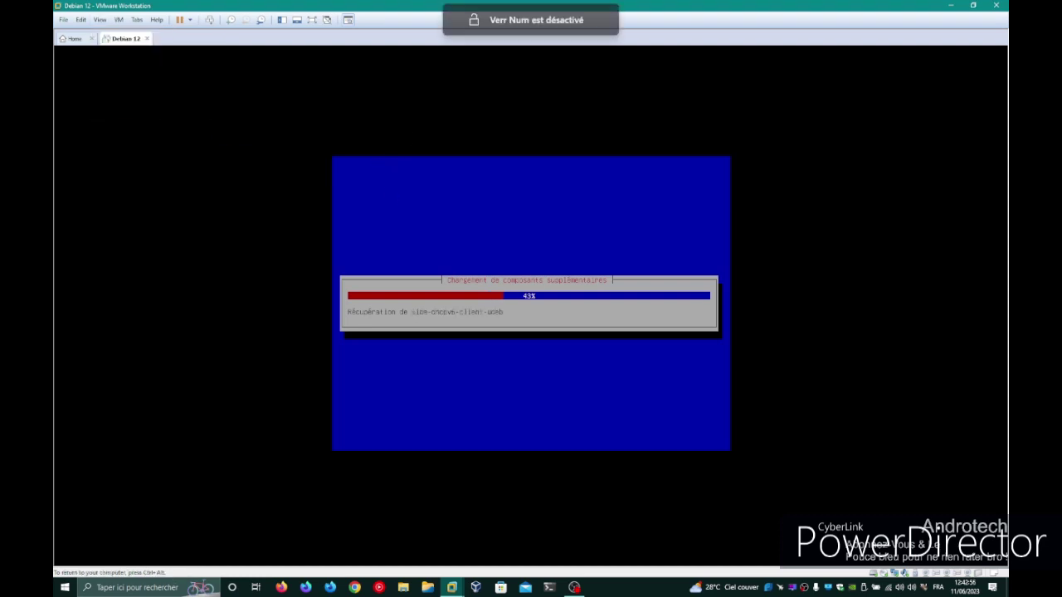
Step: Show the virtual machine in full screen and set its autosize mode to Stretch Guest
{"action": "key", "text": "ctrl+alt+Return"}
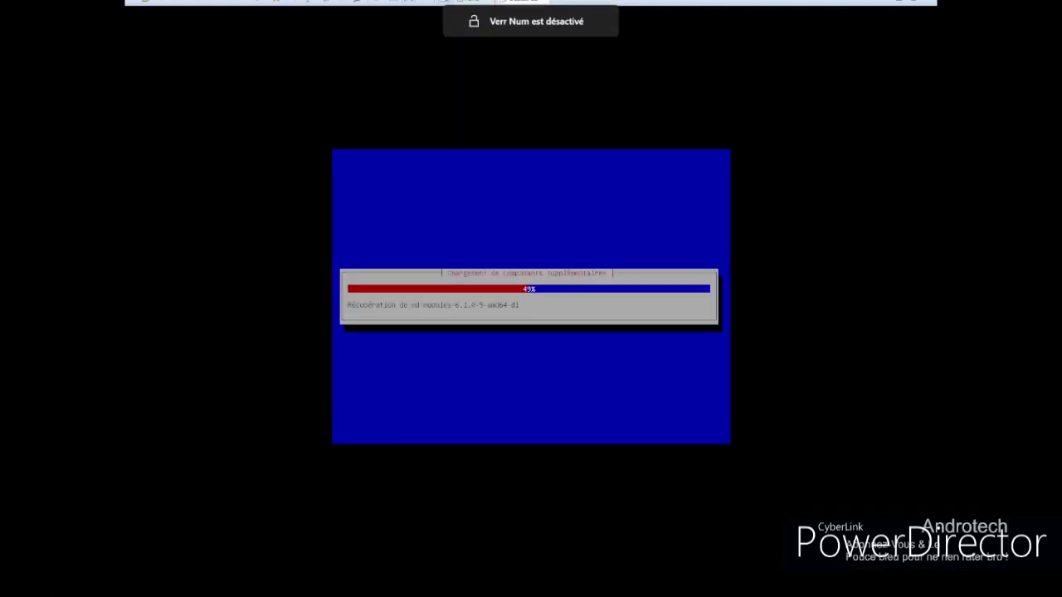
{"action": "mouse_move", "coordinate": [415, 4]}
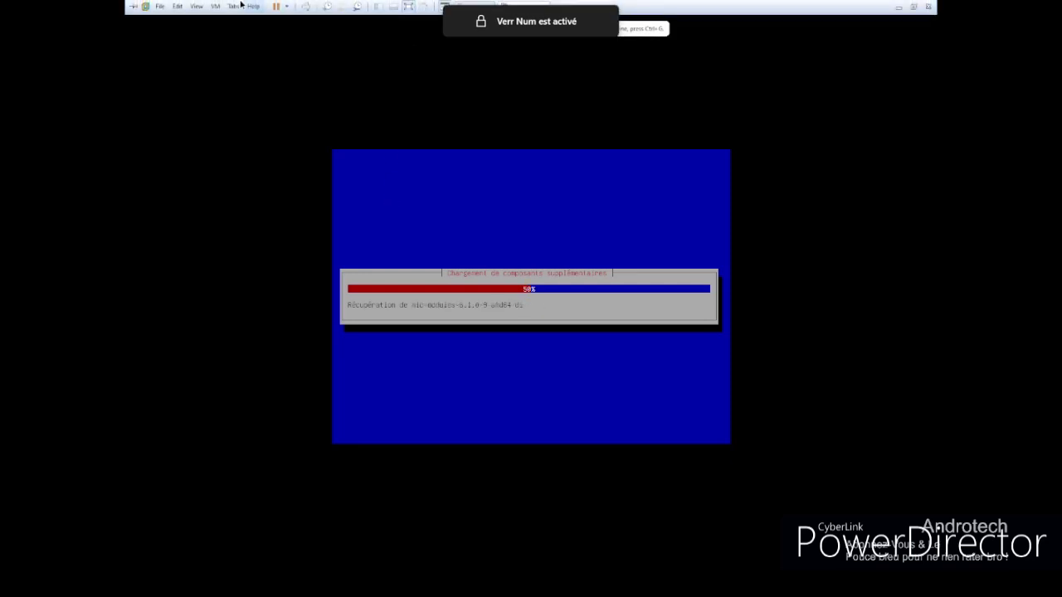
{"action": "left_click", "coordinate": [215, 6]}
{"action": "left_click", "coordinate": [197, 6]}
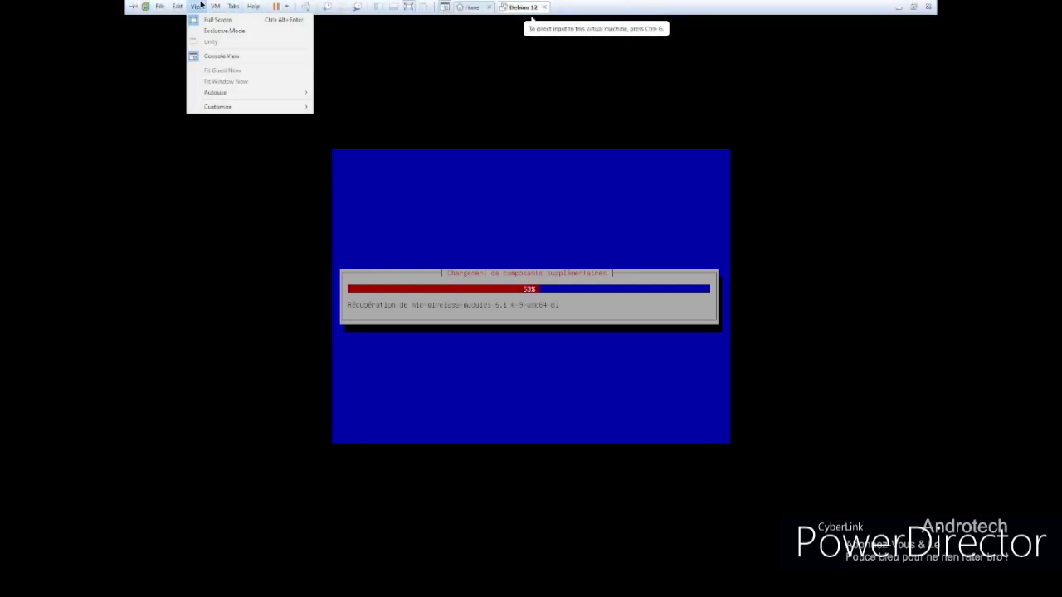
{"action": "mouse_move", "coordinate": [237, 94]}
{"action": "left_click", "coordinate": [347, 103]}
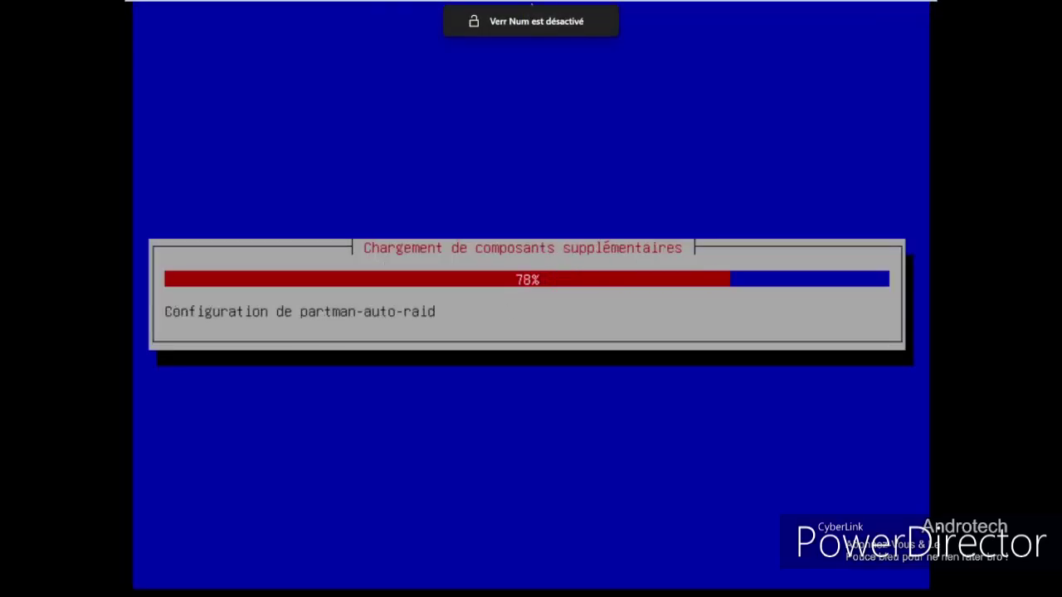
{"action": "left_click", "coordinate": [531, 5]}
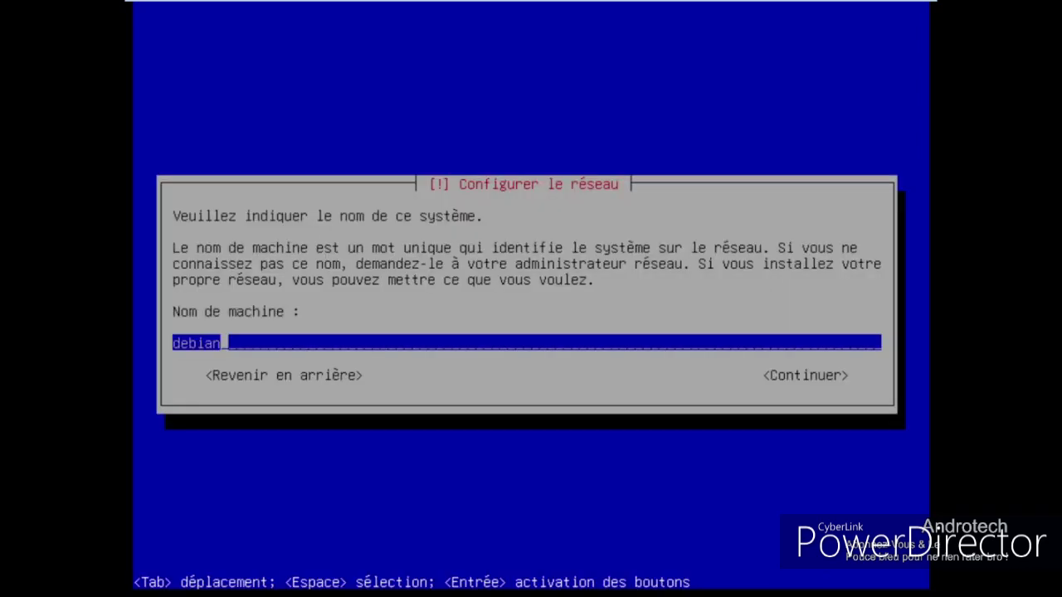
Step: Set the machine's hostname to Vmware and continue with the network domain left empty
{"action": "key", "text": "BackSpace"}
{"action": "key", "text": "BackSpace"}
{"action": "key", "text": "BackSpace"}
{"action": "key", "text": "BackSpace"}
{"action": "key", "text": "BackSpace"}
{"action": "key", "text": "BackSpace"}
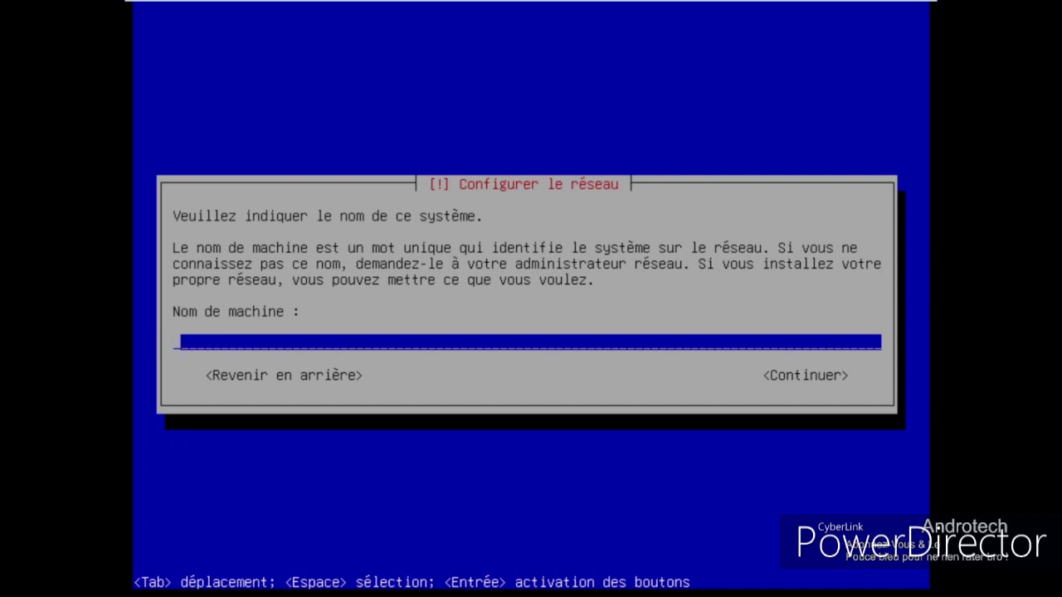
{"action": "type", "text": "Vmware"}
{"action": "key", "text": "Tab"}
{"action": "key", "text": "Return"}
{"action": "key", "text": "Tab"}
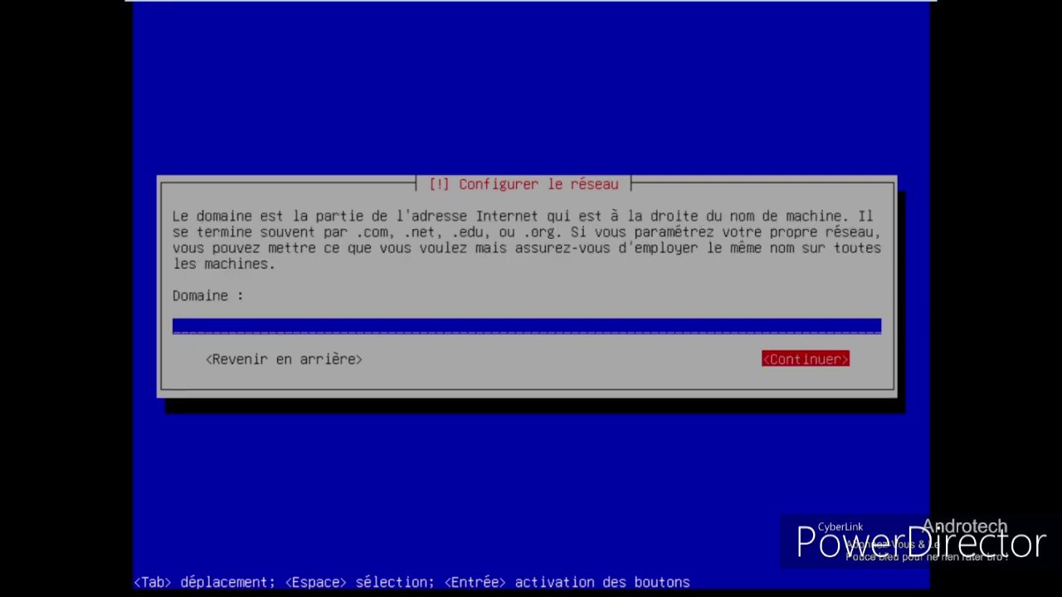
{"action": "key", "text": "Return"}
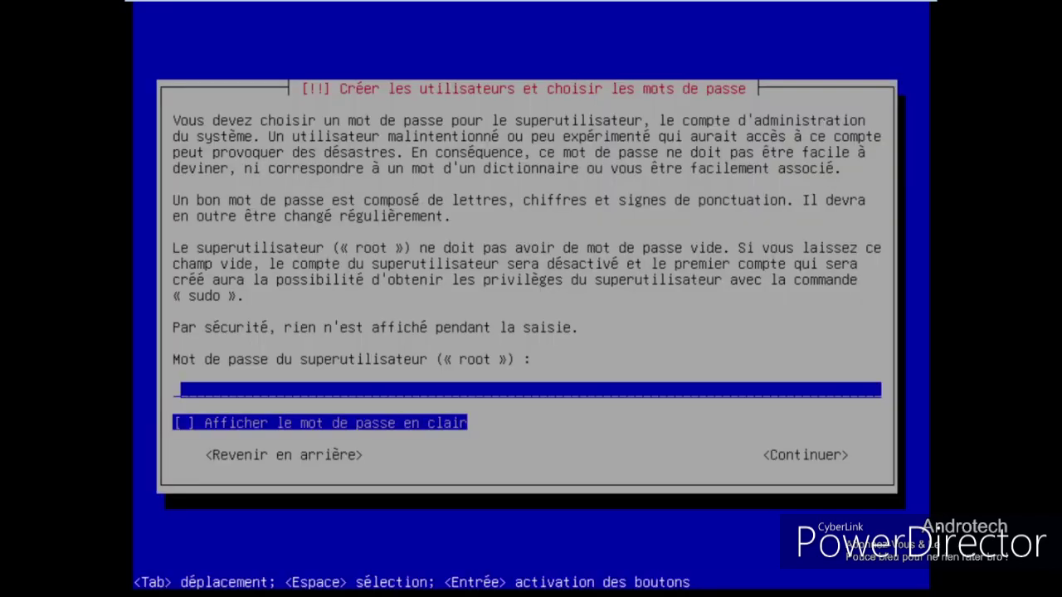
Step: Enter the root superuser password and enter it again to confirm it
{"action": "type", "text": "******"}
{"action": "key", "text": "Tab"}
{"action": "key", "text": "Tab"}
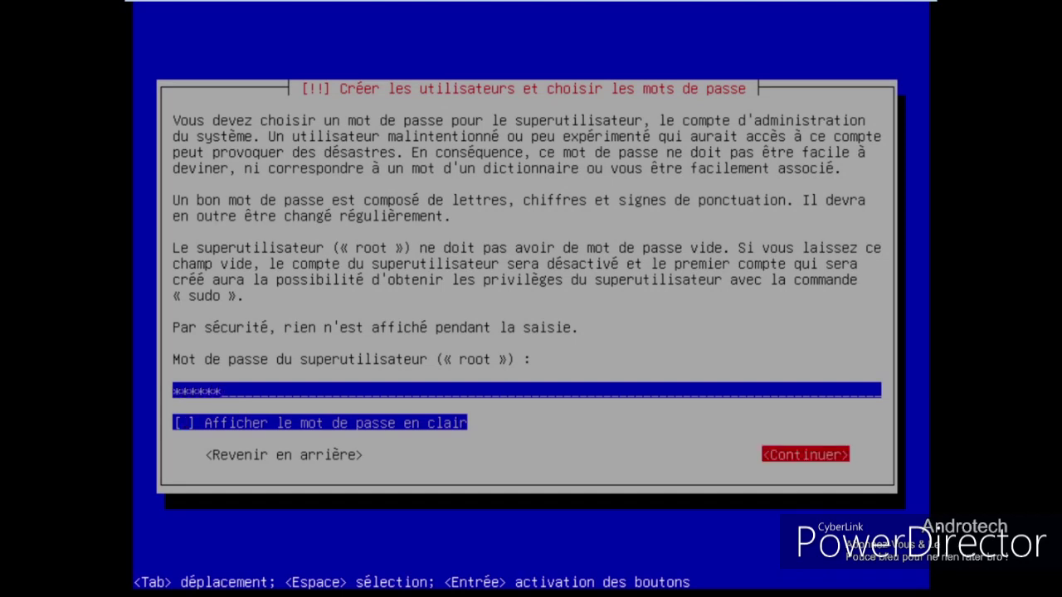
{"action": "key", "text": "Return"}
{"action": "type", "text": "******"}
{"action": "key", "text": "Tab"}
{"action": "key", "text": "Tab"}
{"action": "key", "text": "Return"}
Step: Enter the new user's full name with a capital initial and accept the proposed account login name
{"action": "type", "text": "androtech"}
{"action": "key", "text": "Left"}
{"action": "key", "text": "Left"}
{"action": "key", "text": "Left"}
{"action": "key", "text": "Left"}
{"action": "key", "text": "Left"}
{"action": "key", "text": "Left"}
{"action": "key", "text": "Left"}
{"action": "key", "text": "Left"}
{"action": "key", "text": "Left"}
{"action": "key", "text": "Delete"}
{"action": "type", "text": "A"}
{"action": "key", "text": "Left"}
{"action": "key", "text": "Tab"}
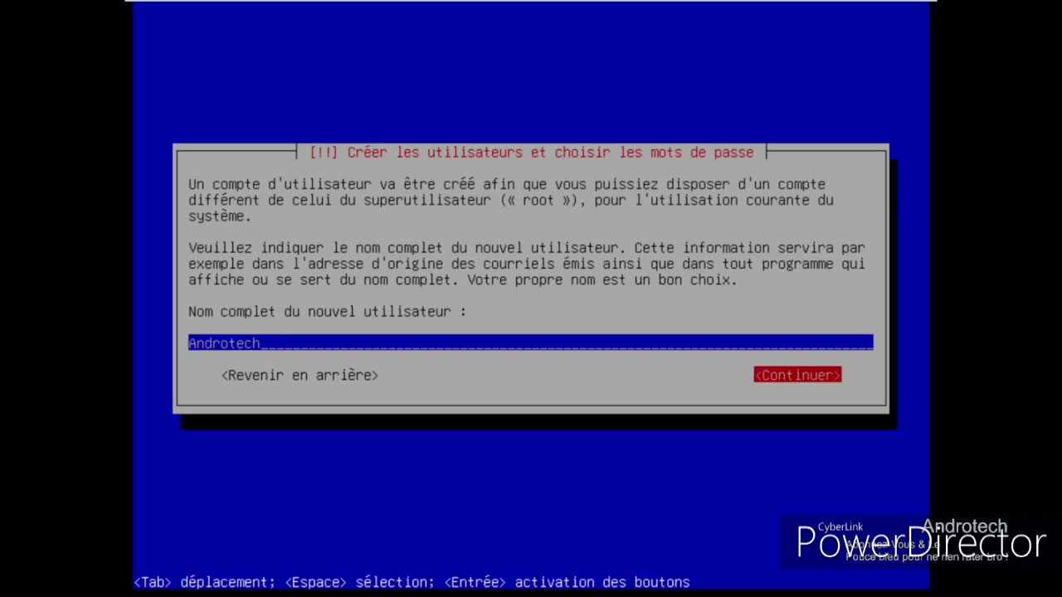
{"action": "key", "text": "Return"}
{"action": "key", "text": "Return"}
Step: Enter the new user's account password and enter it again to confirm it
{"action": "type", "text": "*******"}
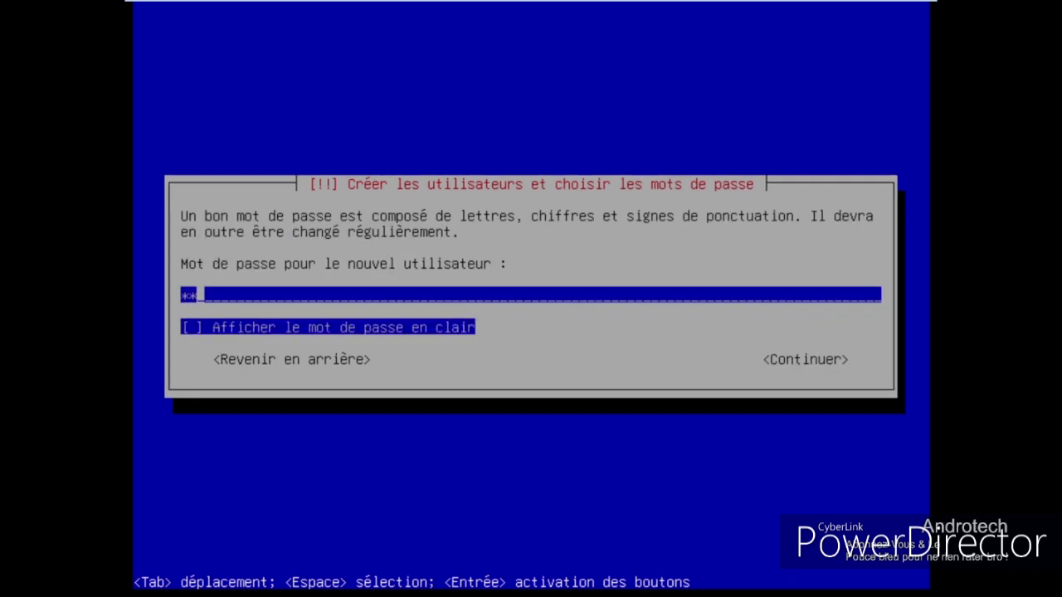
{"action": "key", "text": "Return"}
{"action": "type", "text": "*******"}
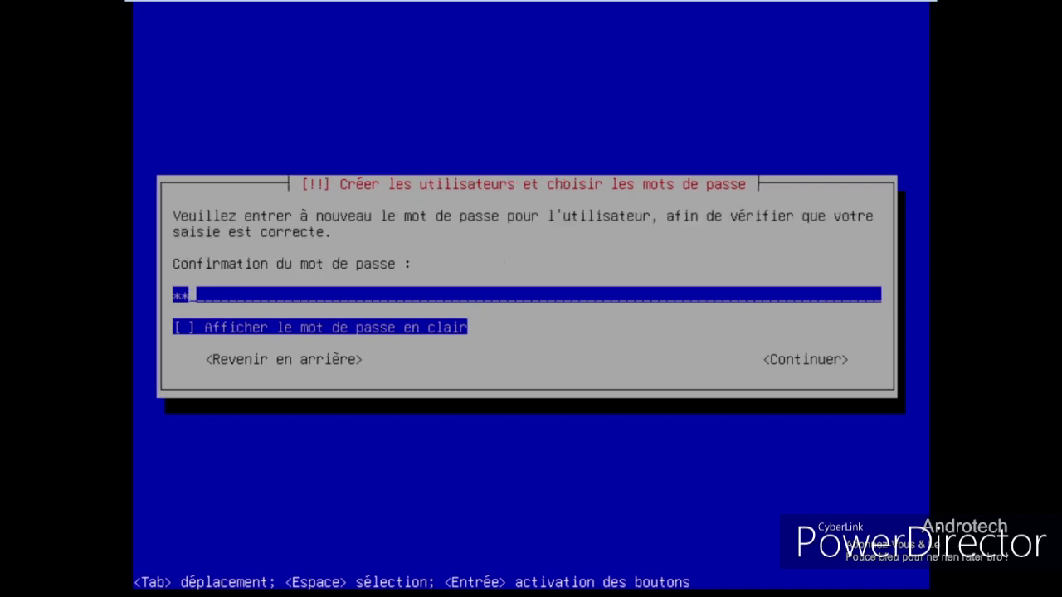
{"action": "key", "text": "Return"}
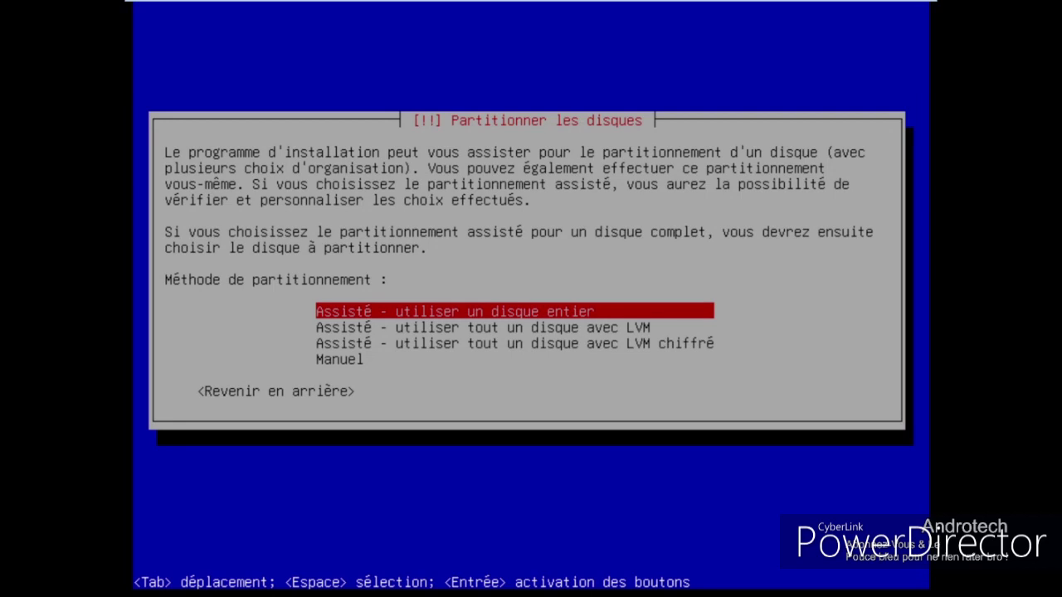
Step: Choose guided partitioning of the entire VMware virtual disk sda, with everything in a single partition
{"action": "key", "text": "Return"}
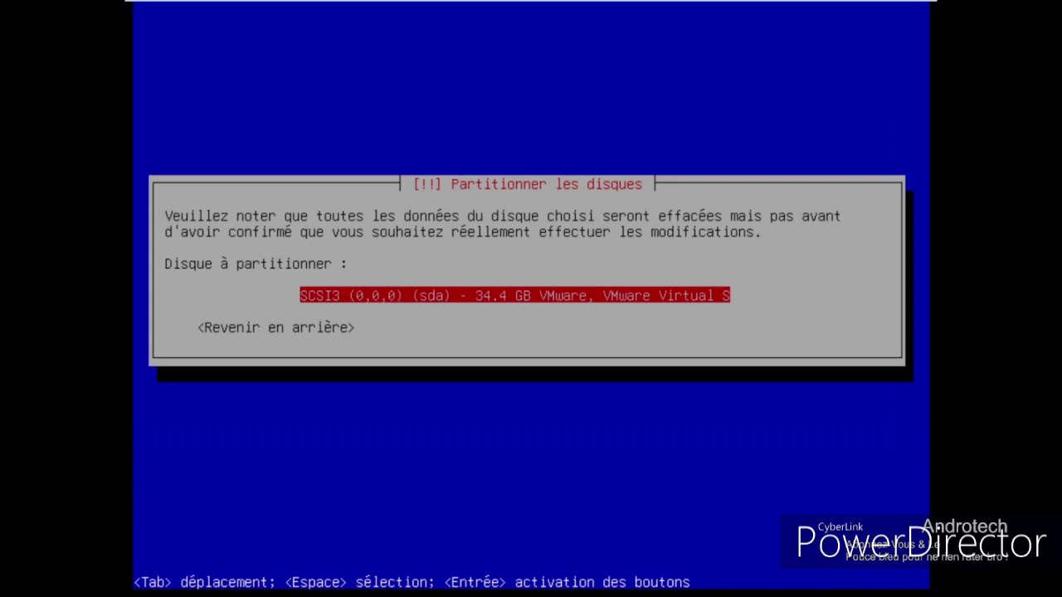
{"action": "key", "text": "Return"}
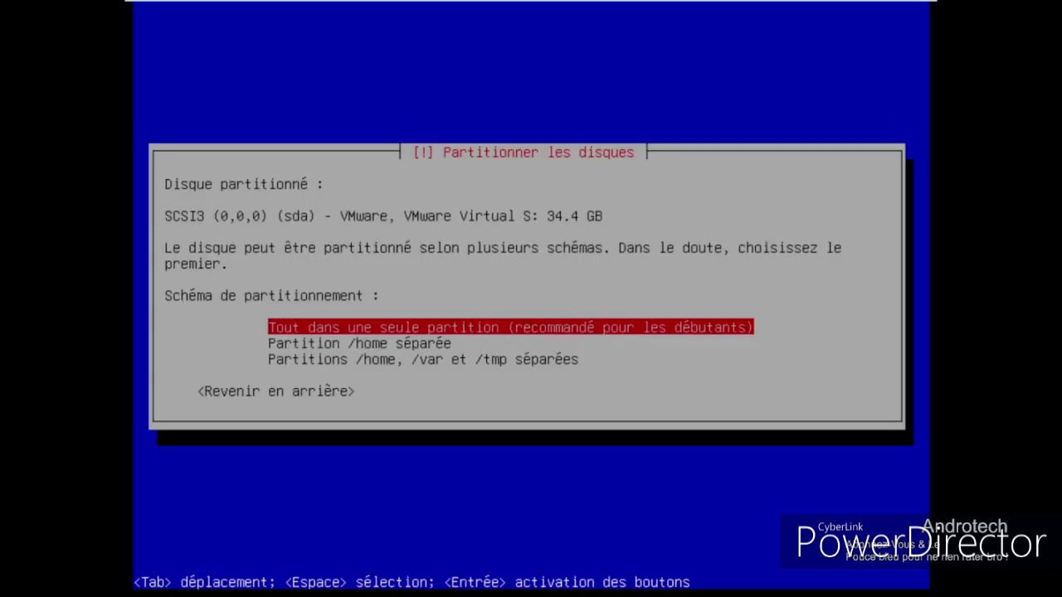
{"action": "key", "text": "Down"}
{"action": "key", "text": "Up"}
{"action": "key", "text": "Return"}
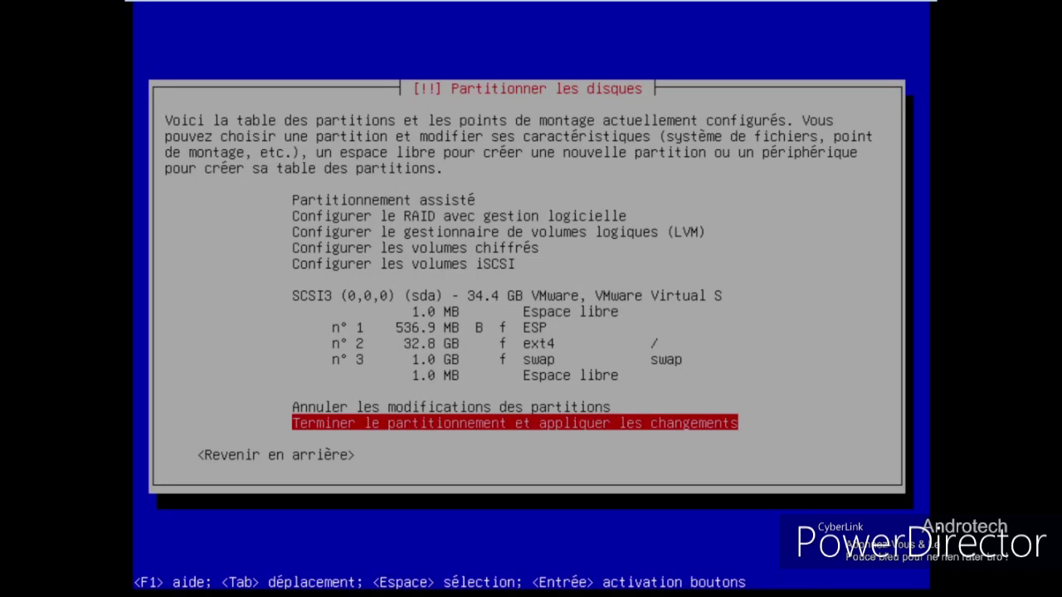
Step: Finish the partitioning and confirm writing the changes to the disk
{"action": "key", "text": "Return"}
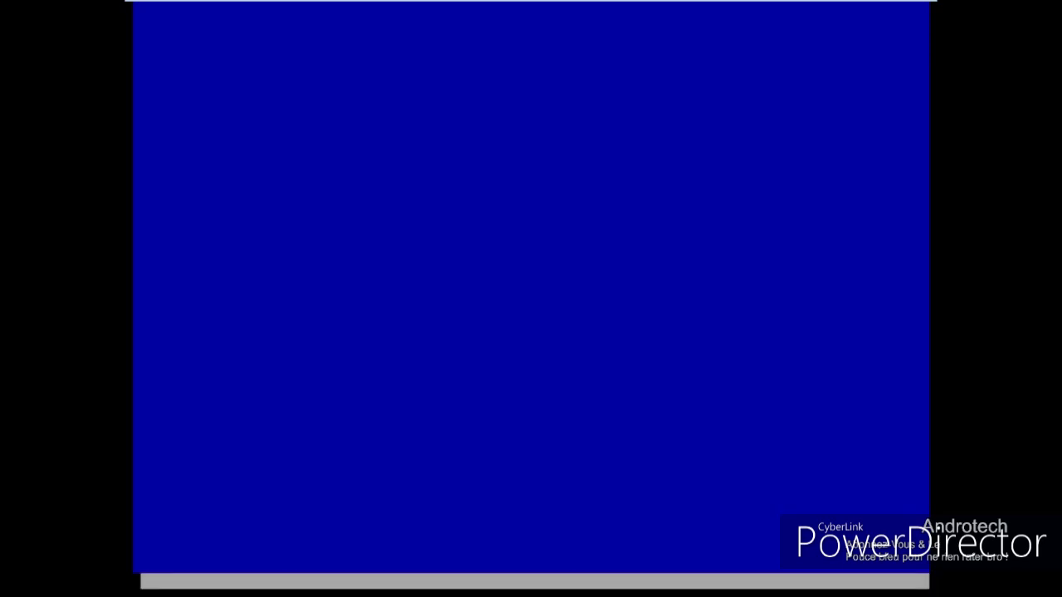
{"action": "key", "text": "Tab"}
{"action": "key", "text": "Return"}
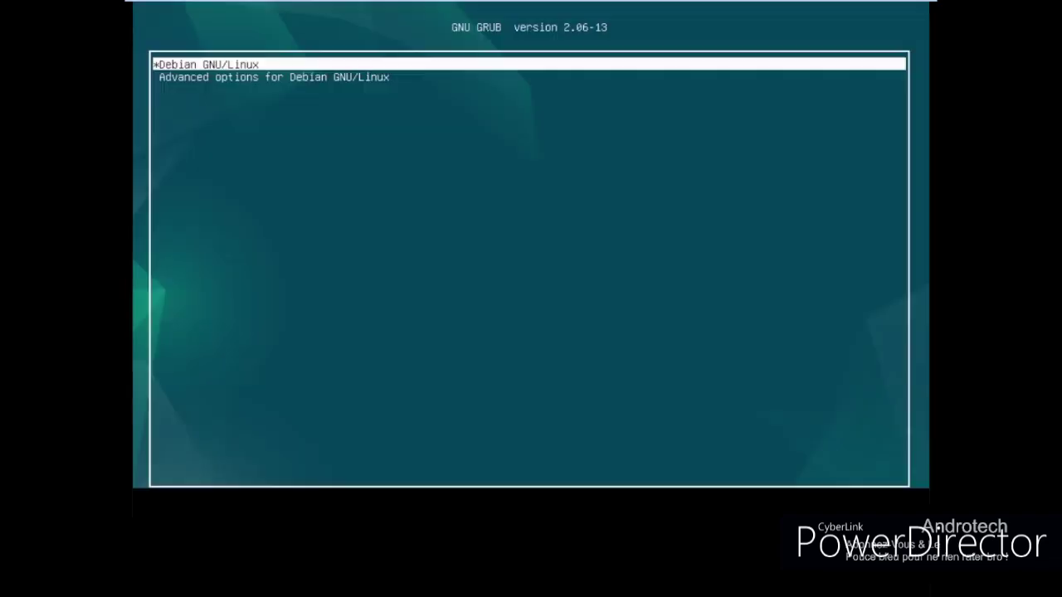
Step: Boot the installed Debian GNU/Linux system from the GRUB menu and turn the numeric lock on
{"action": "key", "text": "Return"}
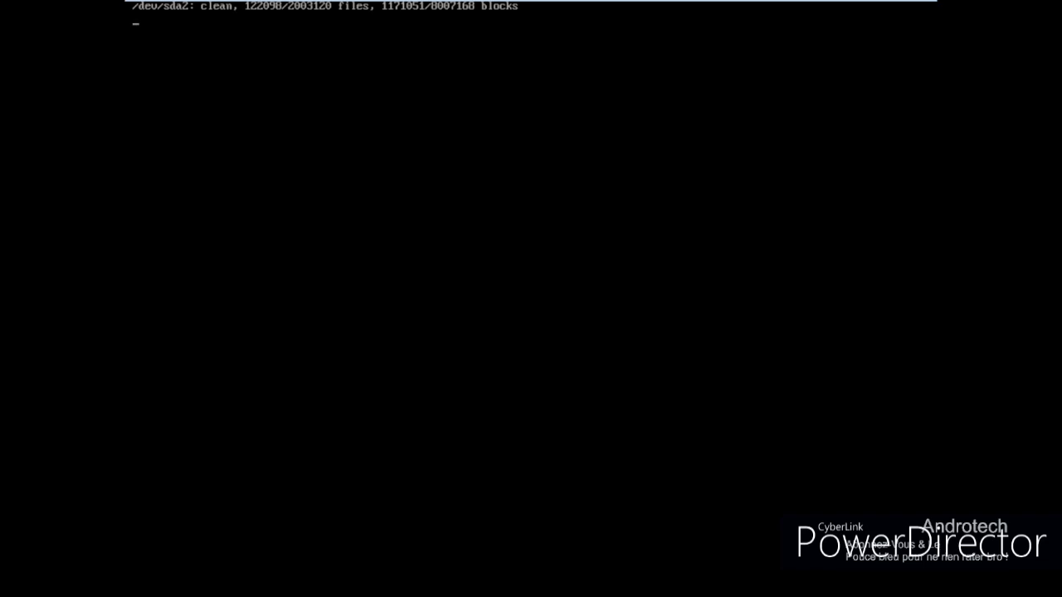
{"action": "key", "text": "Num_Lock"}
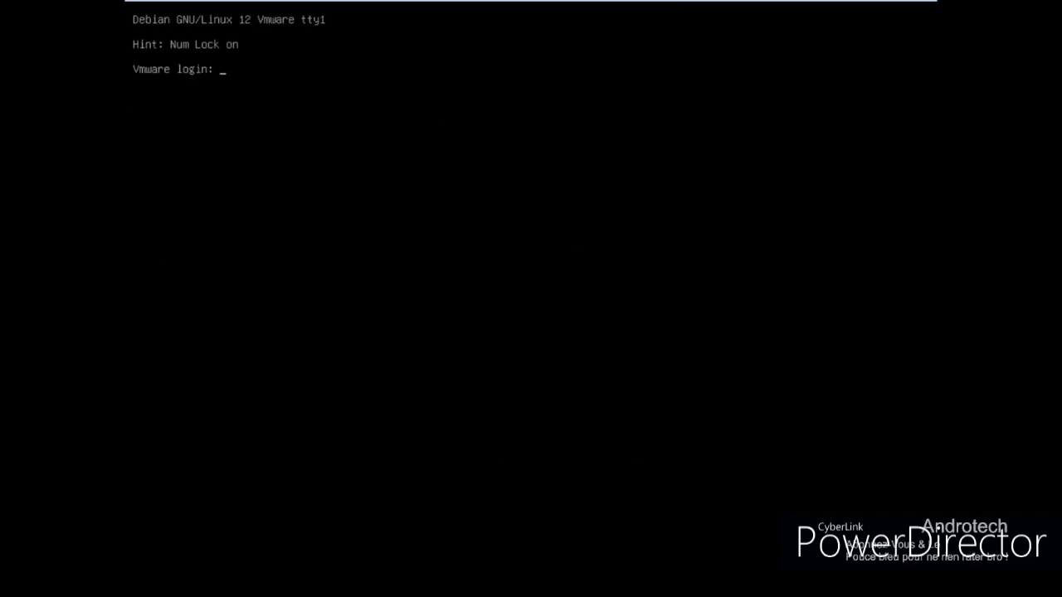
{"action": "key", "text": "Num_Lock"}
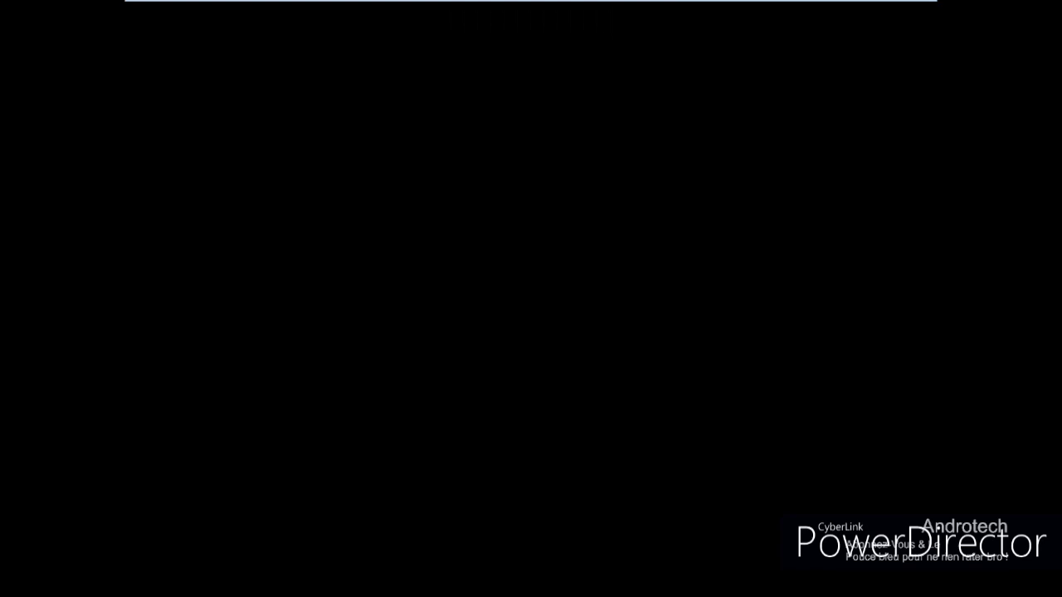
{"action": "key", "text": "Num_Lock"}
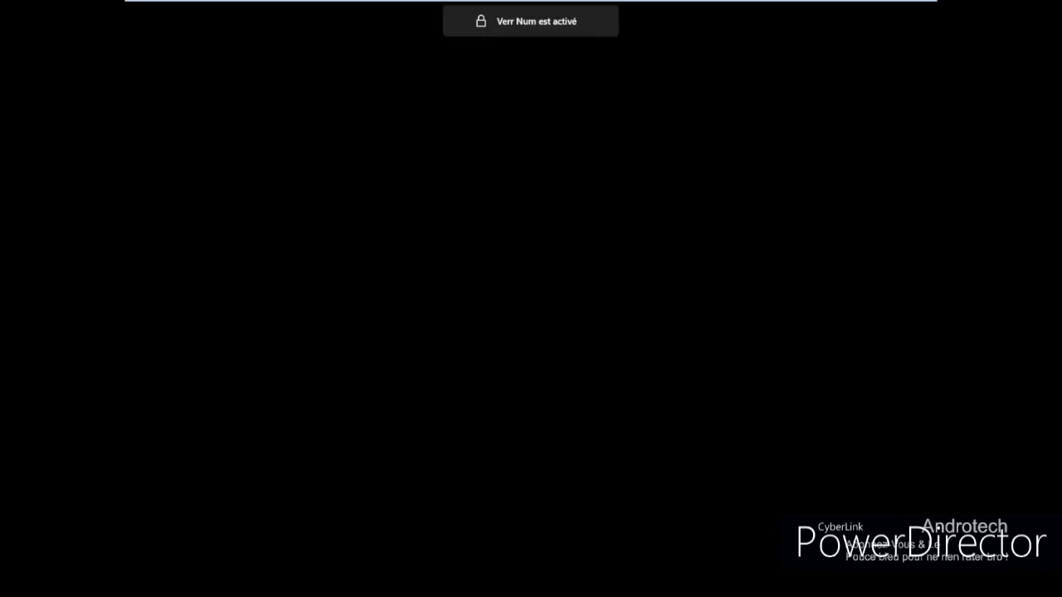